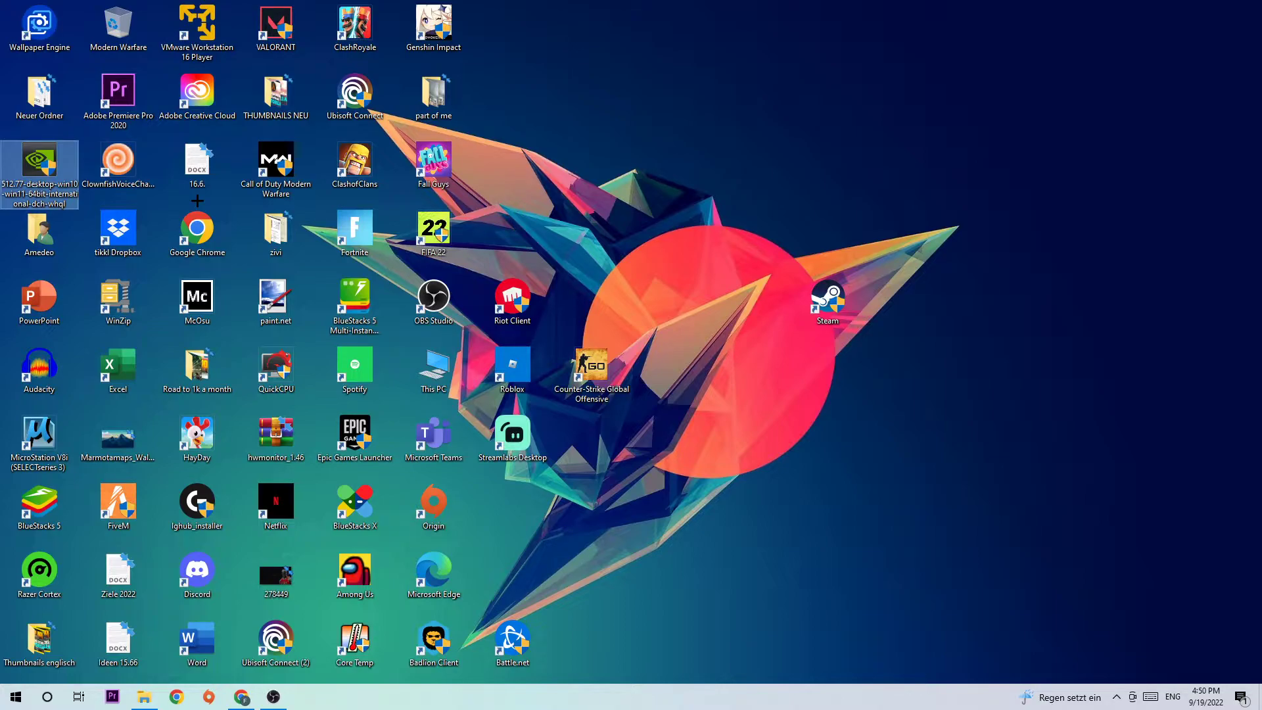
Step: Open Task Manager maximized from the taskbar, with processes sorted by CPU usage
right_click(381, 704)
click(442, 642)
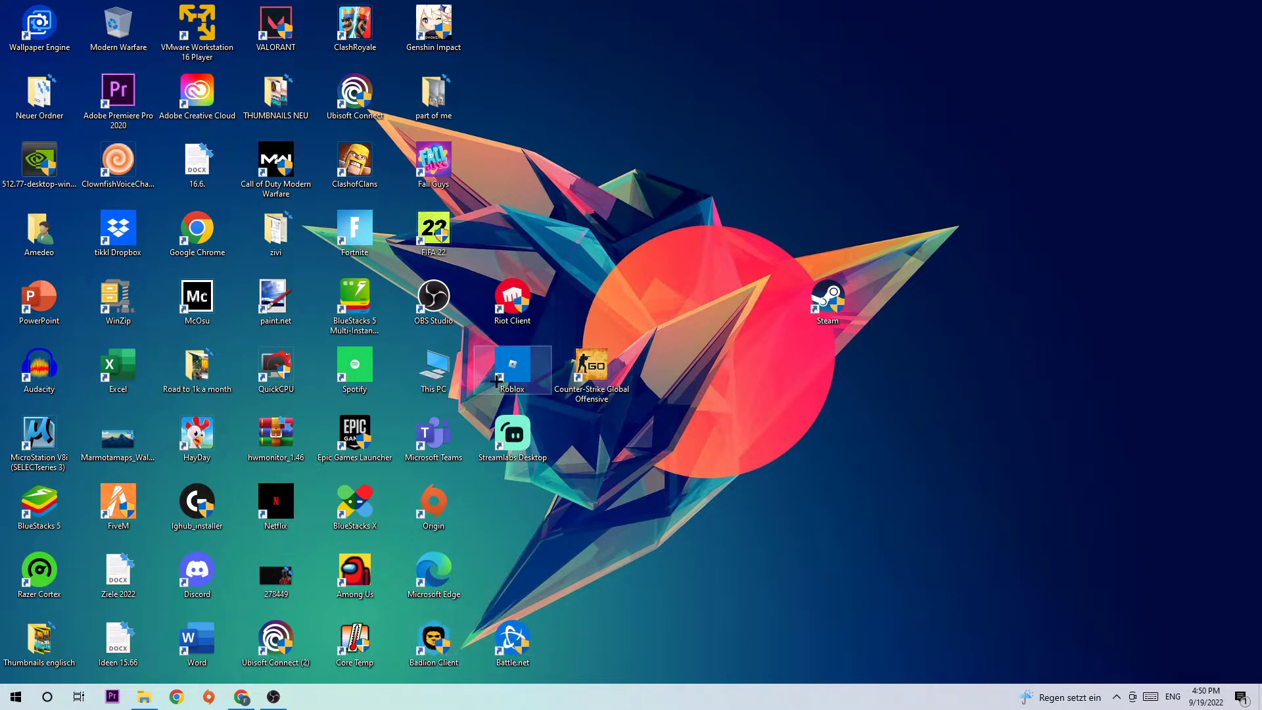
click(428, 34)
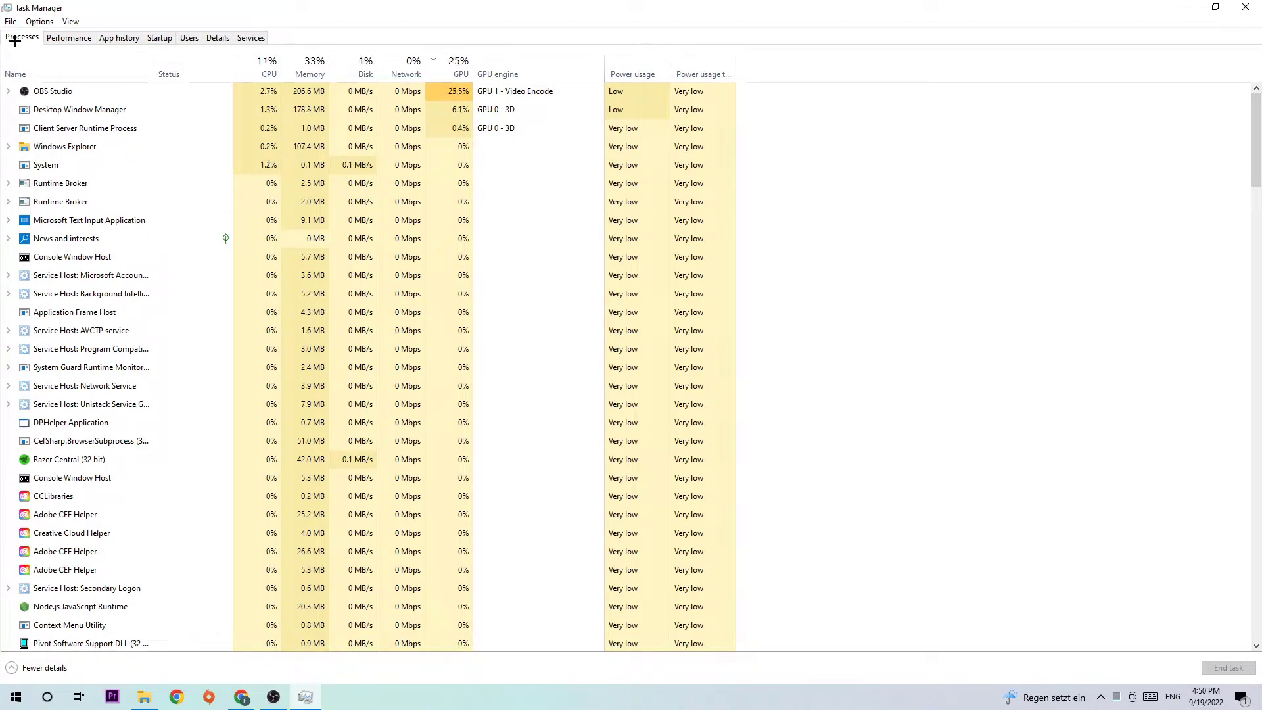
click(268, 66)
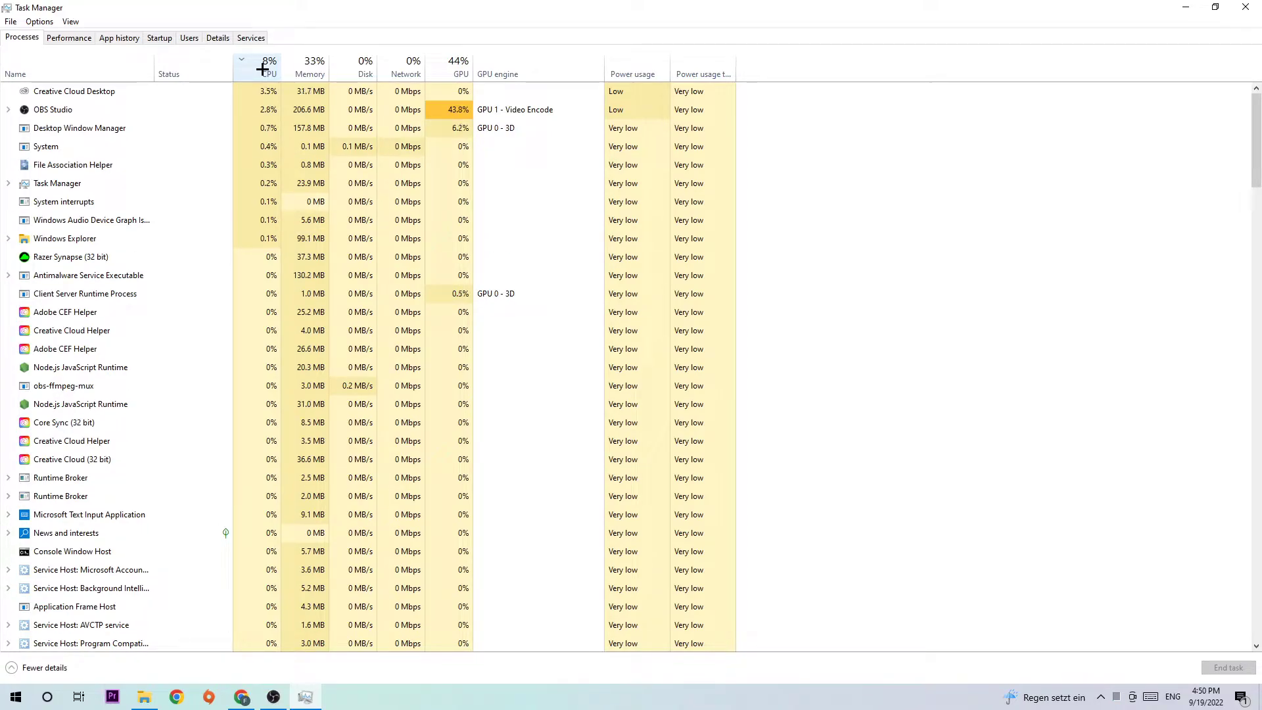
Step: Re-sort Task Manager processes by GPU usage, then close Task Manager
click(459, 63)
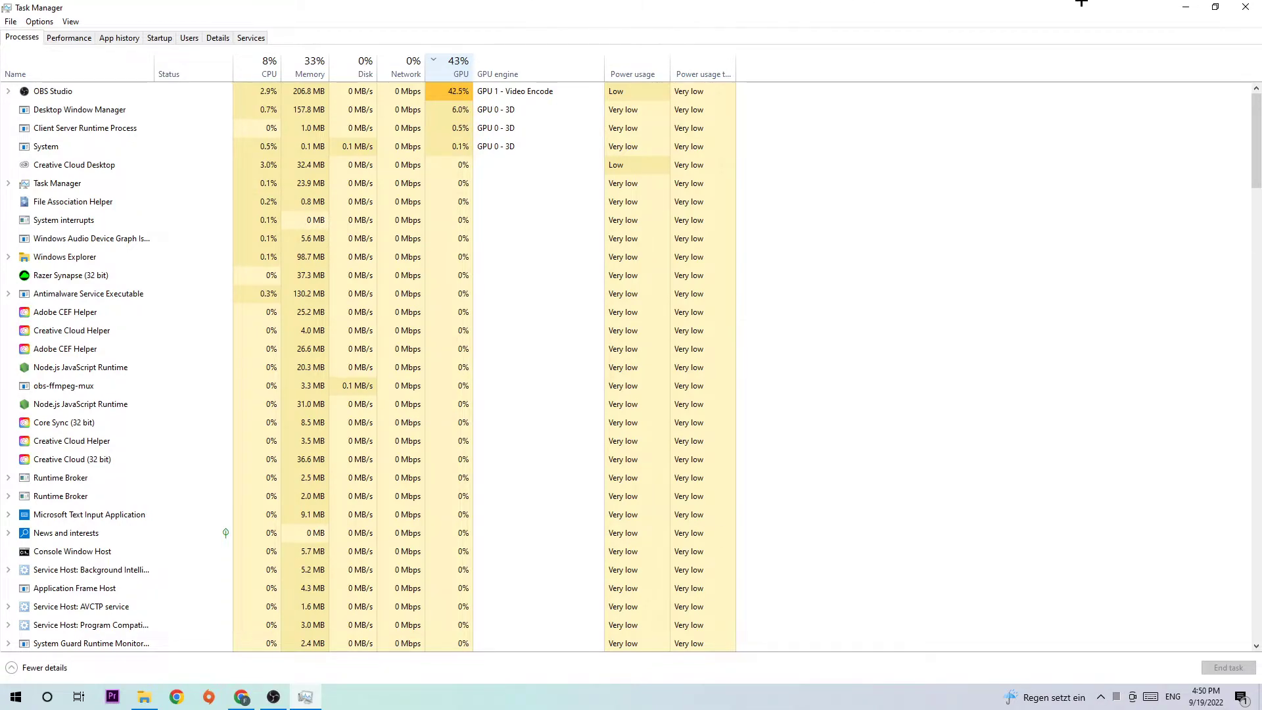
click(1246, 6)
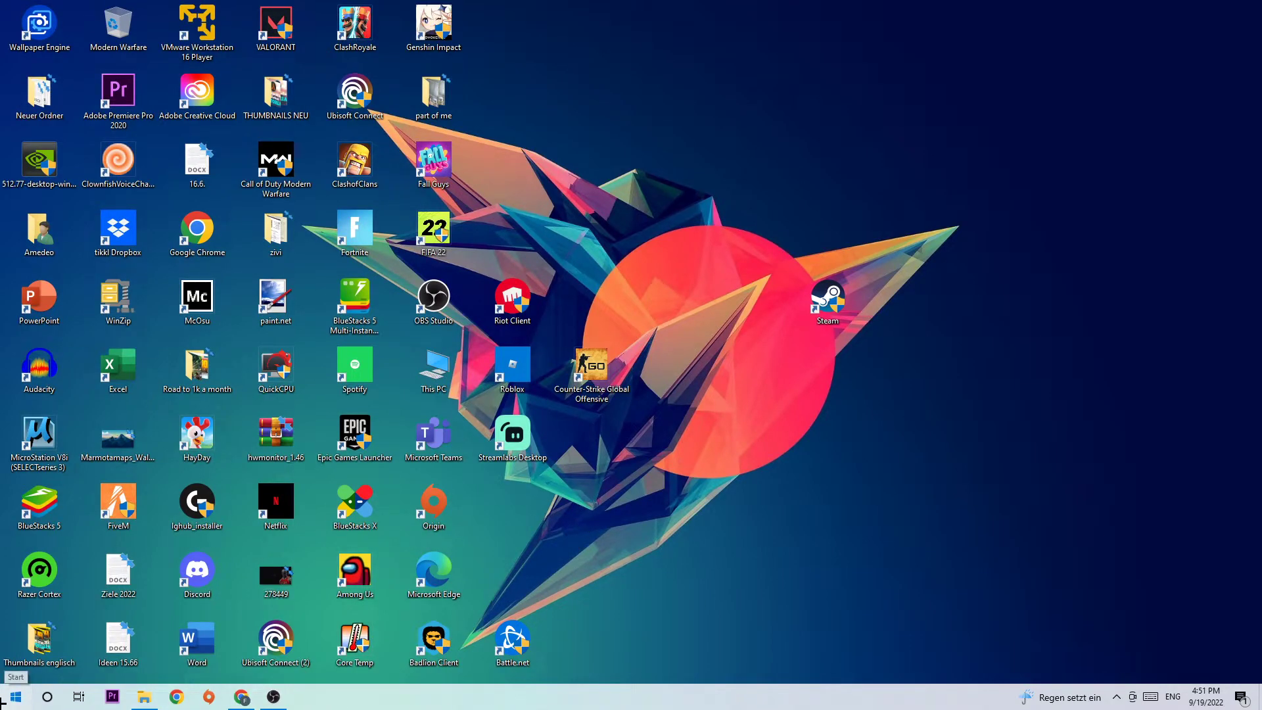
Step: Open Windows Settings to the Gaming section's Captures page via the Start menu
click(3, 702)
click(11, 647)
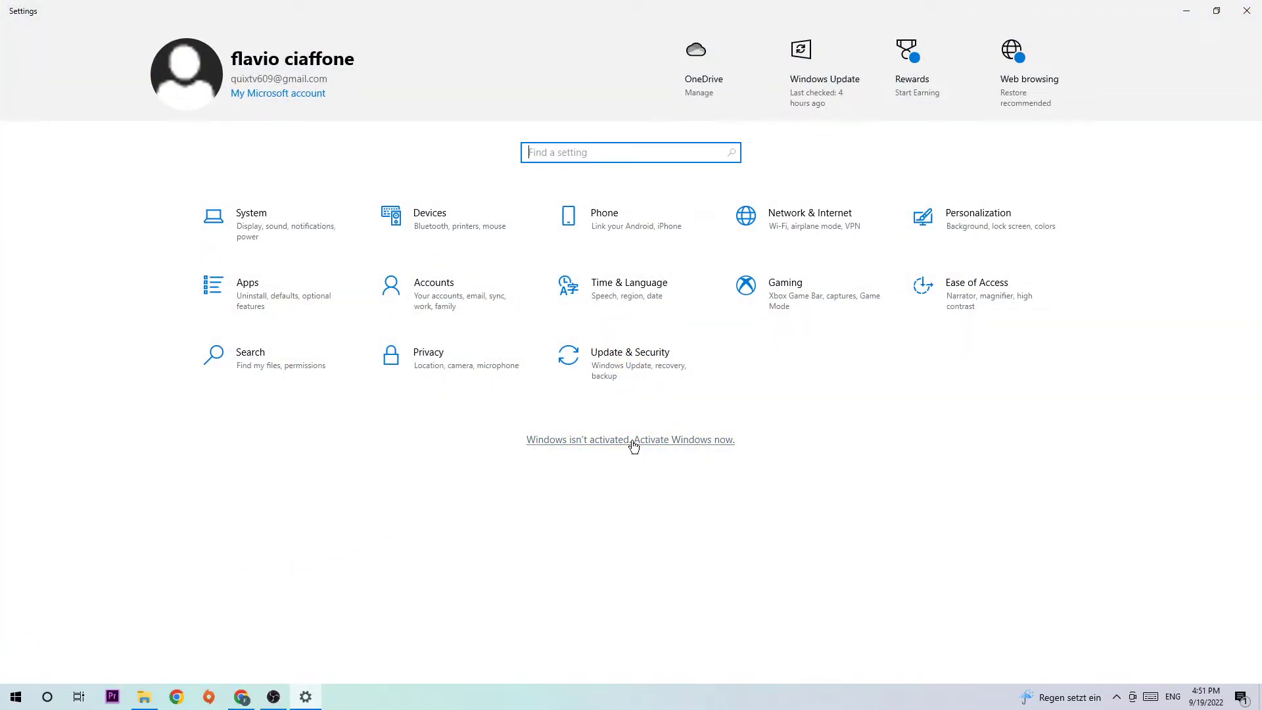
click(811, 315)
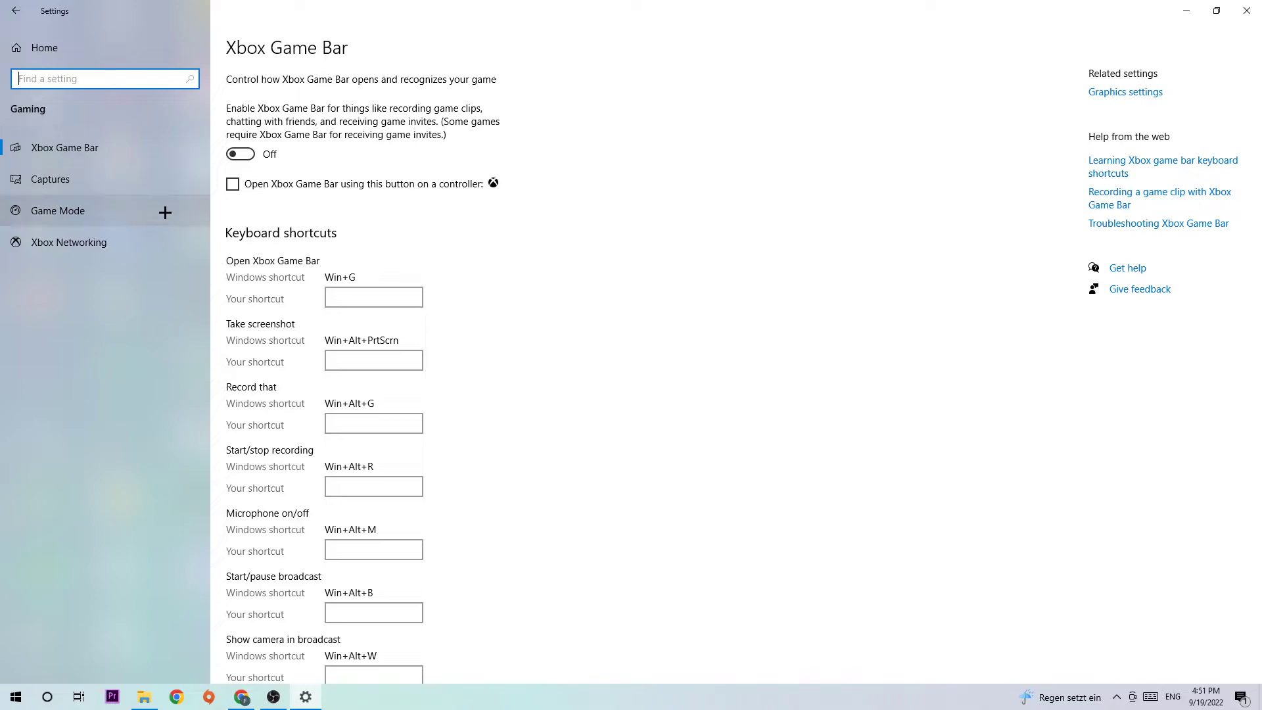
click(95, 177)
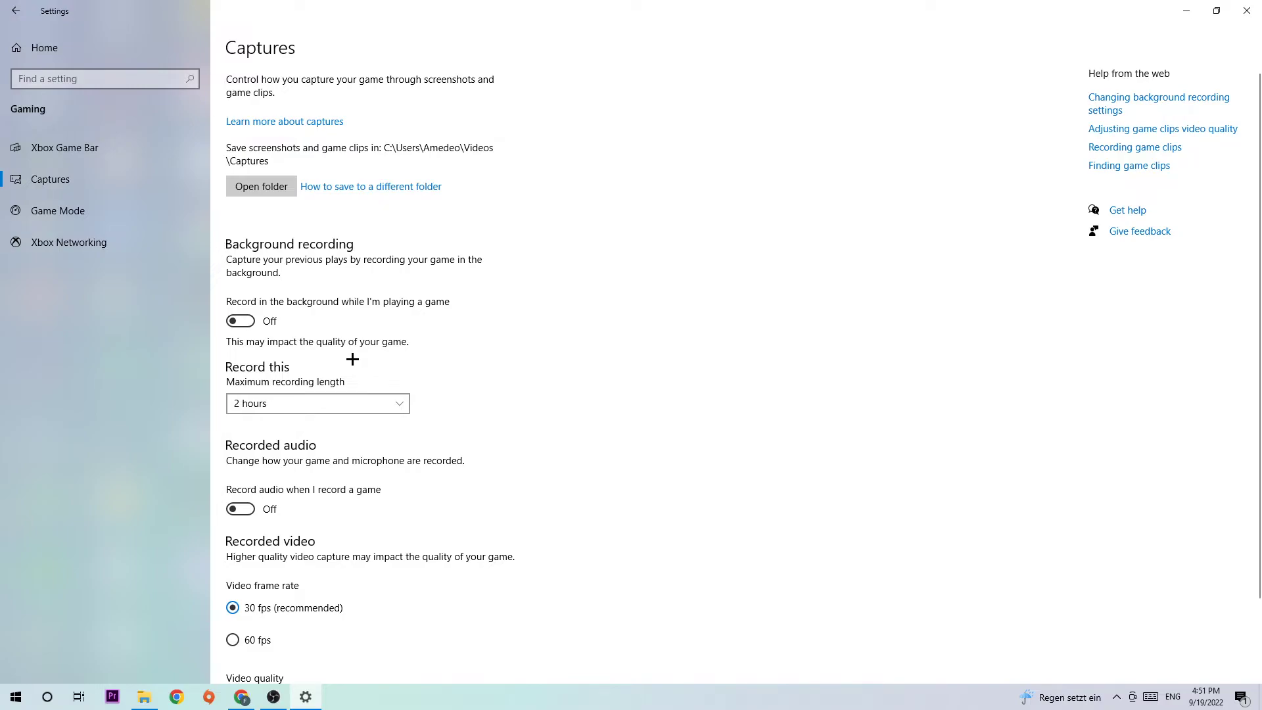
Step: Switch from the Captures page to the Game Mode page to check it's On
click(71, 217)
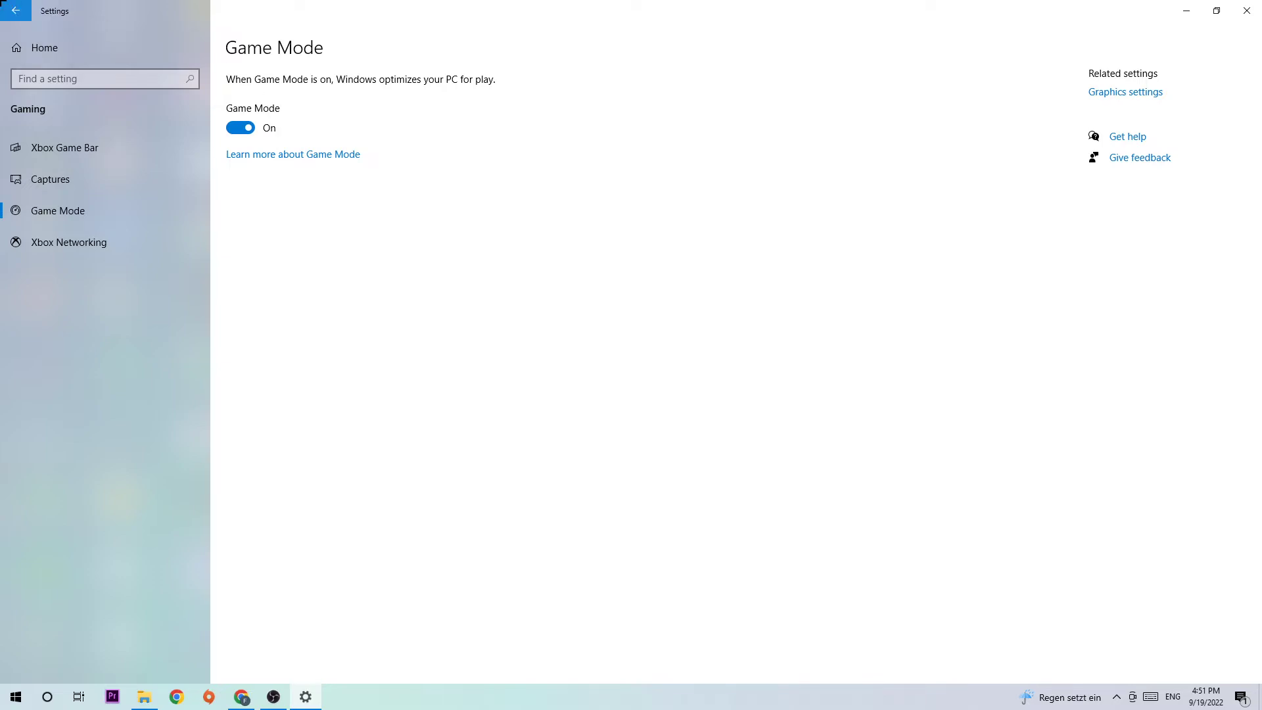
Step: Return to Settings Home and open Update & Security to view Windows Update
click(3, 4)
click(605, 340)
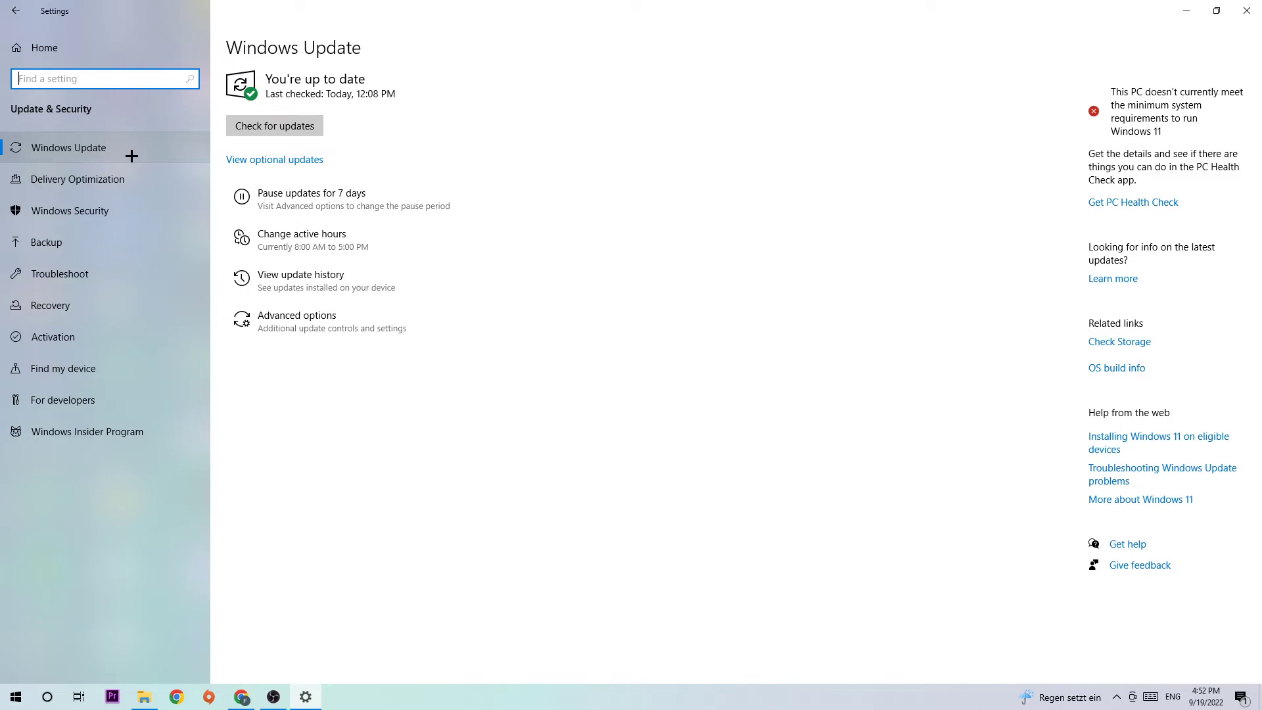
Step: Close Windows Settings and select the graphics driver installer icon on the desktop
click(1248, 11)
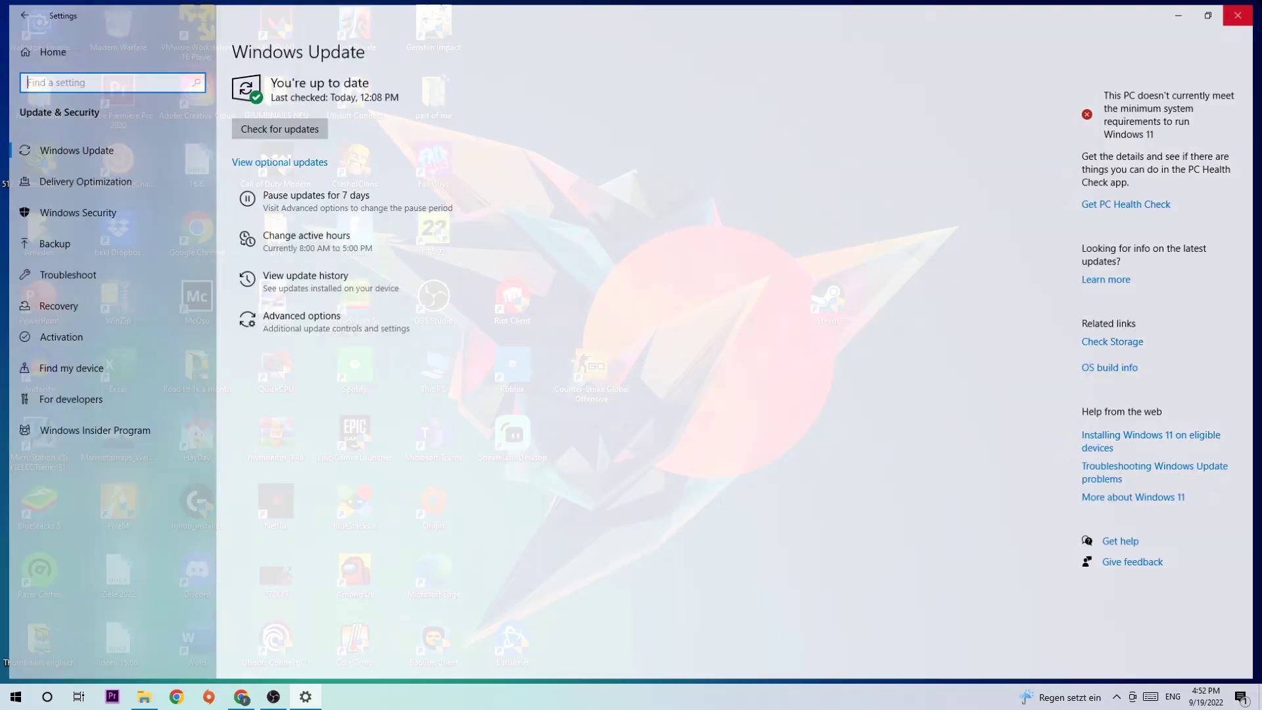
click(39, 164)
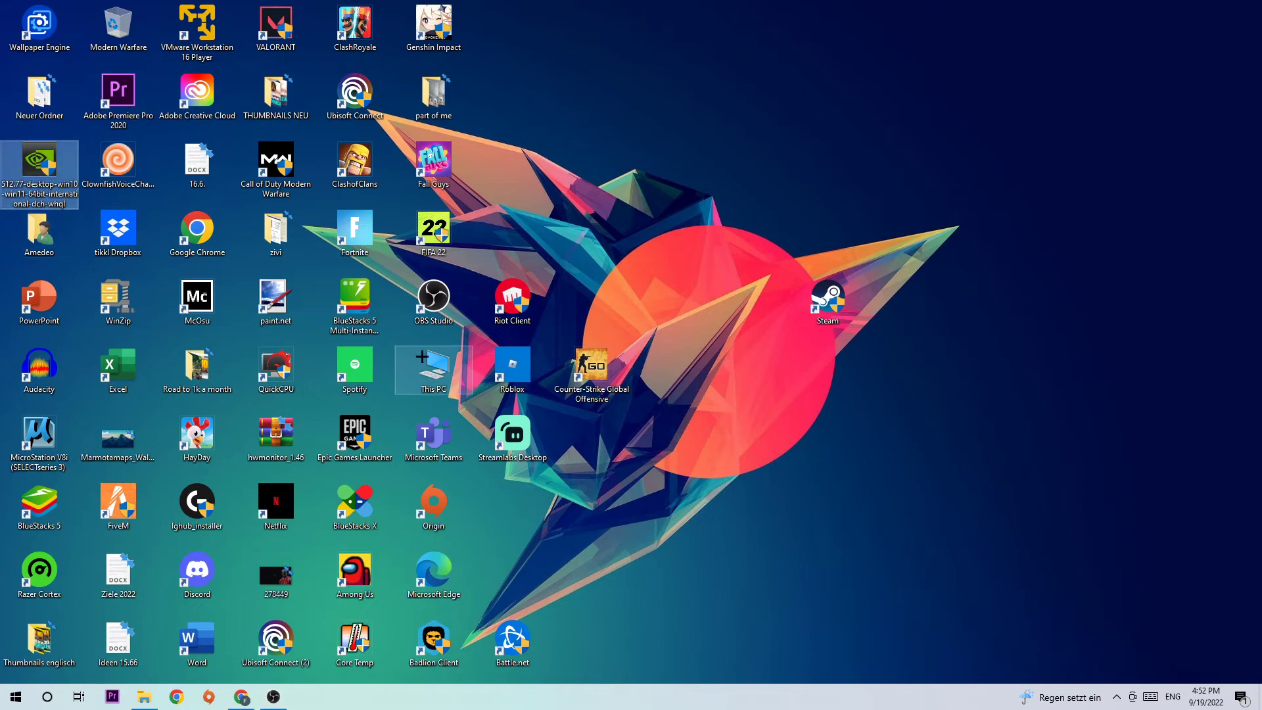